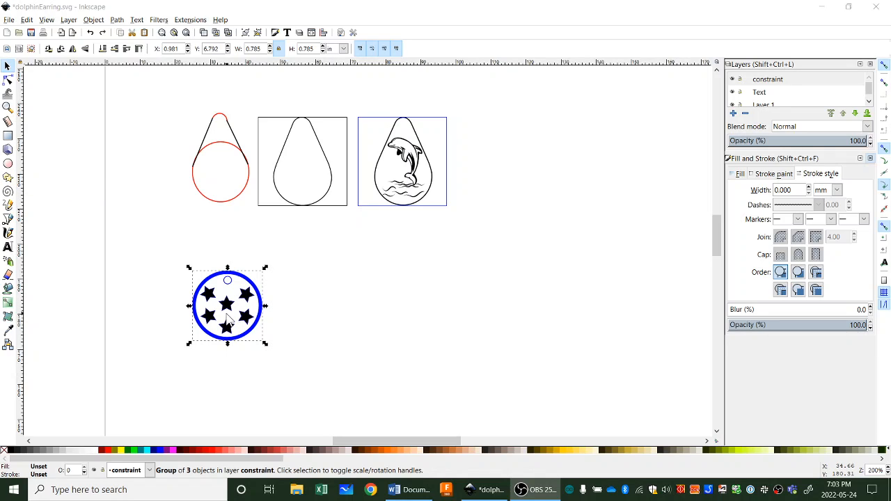
Step: Draw a three-turn spiral about 0.56 by 0.51 in and move it inside the middle, black-framed teardrop
click(8, 192)
drag(318, 266, 342, 289)
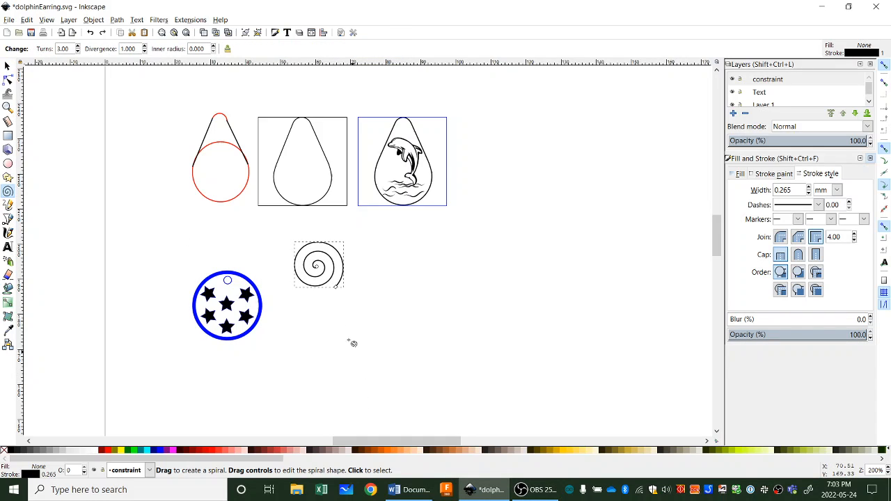
click(7, 64)
drag(323, 267, 307, 178)
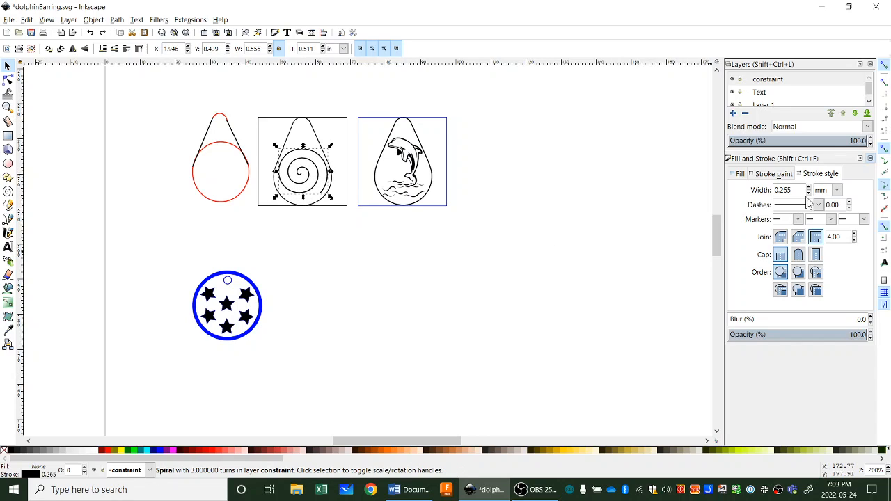
Step: Set the spiral's stroke width to 0.5 mm and scale the spiral to about 0.52 in wide and 0.43 in tall
drag(793, 190, 772, 190)
key(BackSpace)
key(Return)
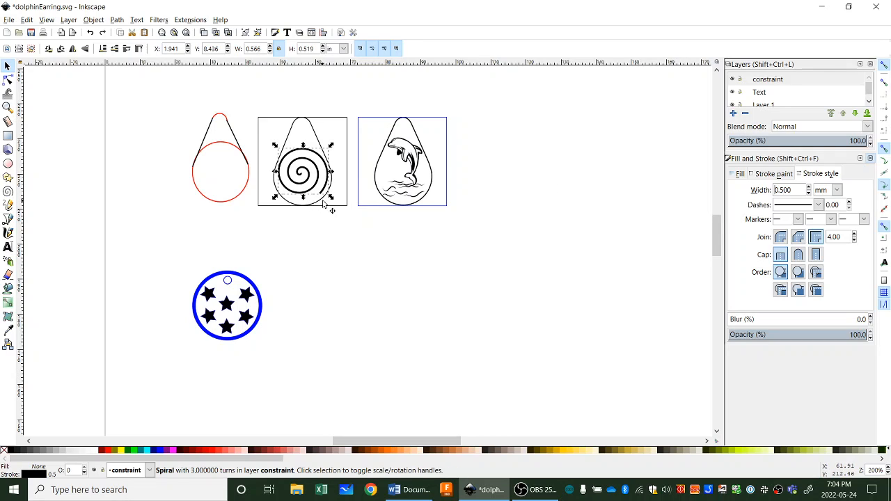
drag(331, 198, 323, 199)
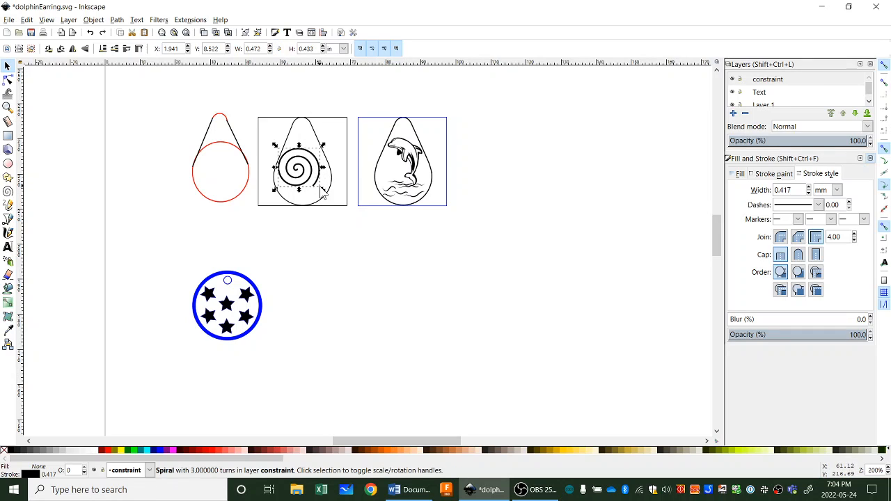
mouse_move(324, 168)
mouse_down()
mouse_move(314, 168)
mouse_move(341, 168)
mouse_move(331, 168)
mouse_up()
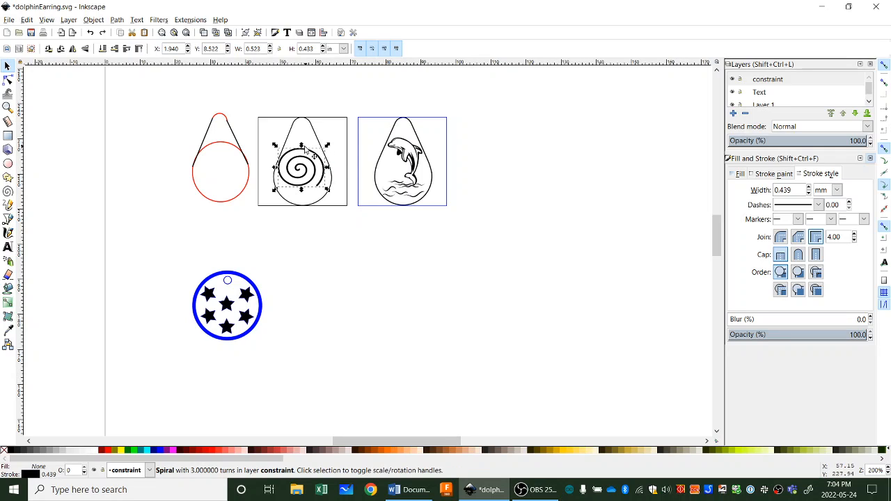
Step: Set the spiral's stroke width to 0.7 mm
triple_click(774, 189)
text(0.7)
key(Return)
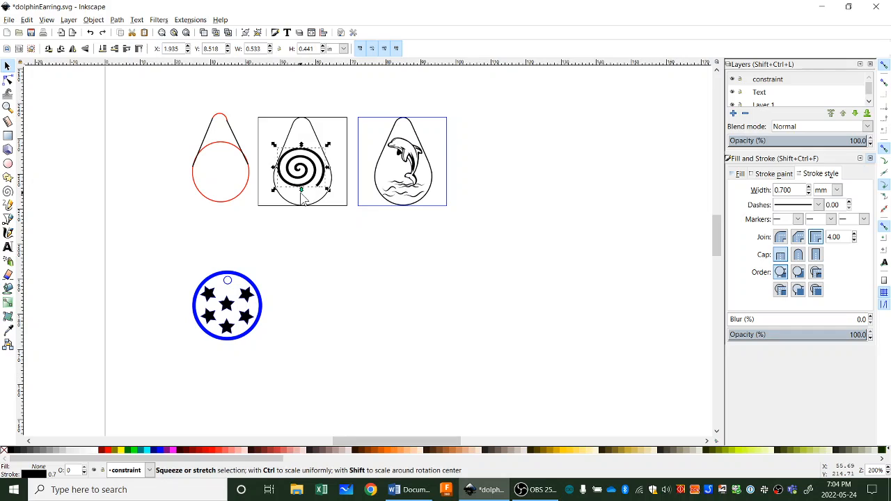
Step: Stretch the spiral to about 0.515 in tall and centre it within the teardrop
drag(301, 190, 302, 205)
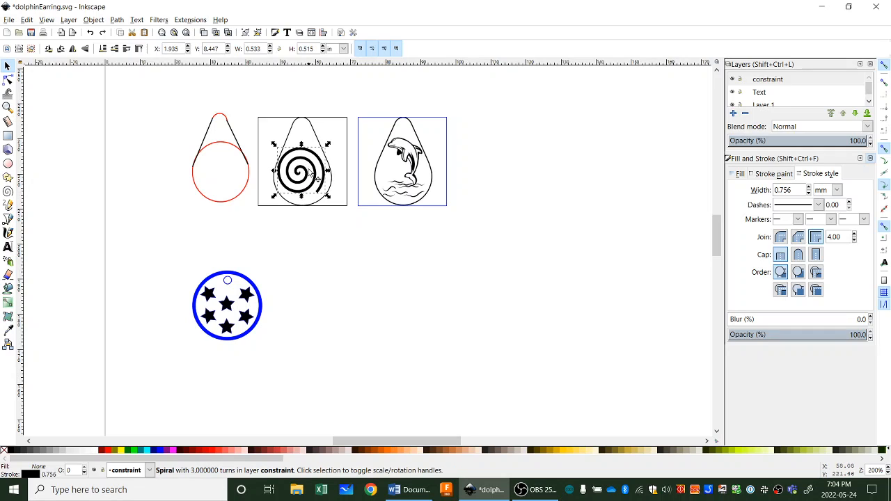
drag(310, 172, 313, 174)
click(337, 230)
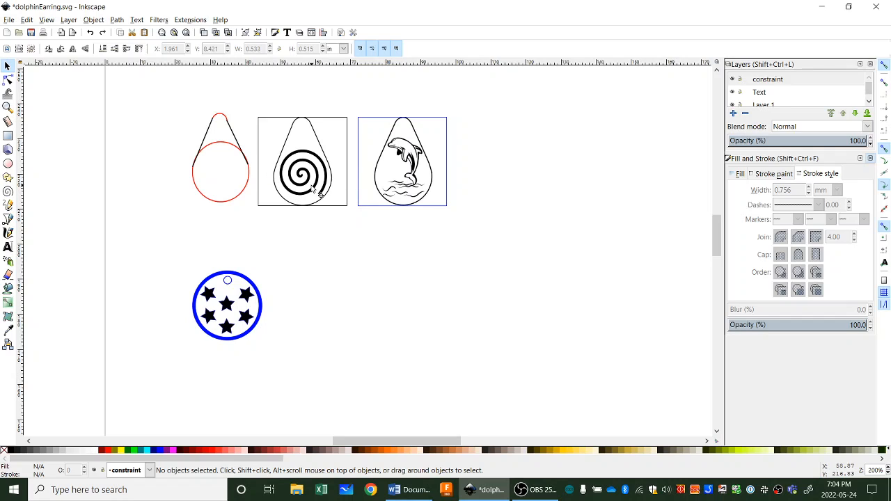
Step: Flip the spiral both horizontally and vertically
click(302, 176)
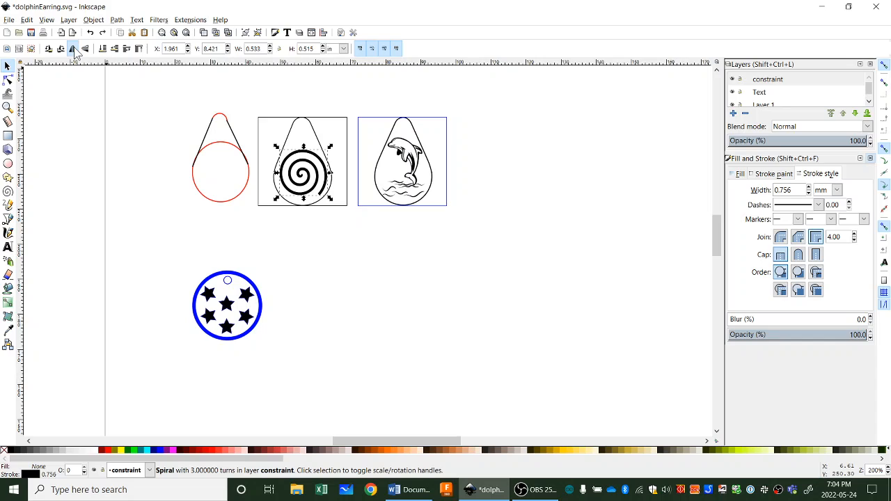
click(73, 48)
click(85, 50)
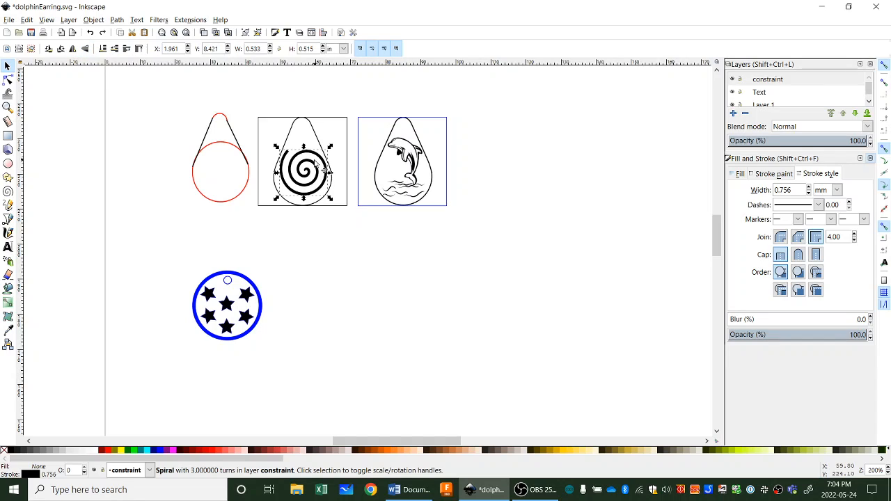
click(328, 222)
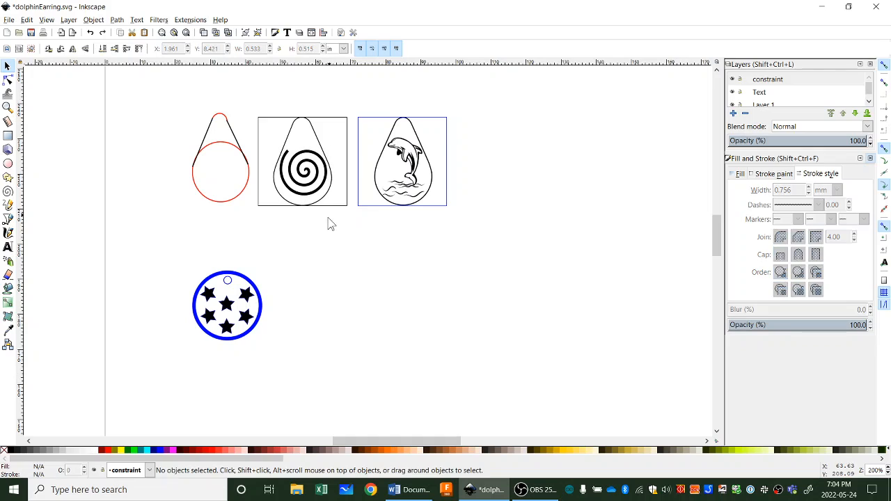
Step: Rotate the spiral slightly and move it a little lower inside the teardrop
click(311, 189)
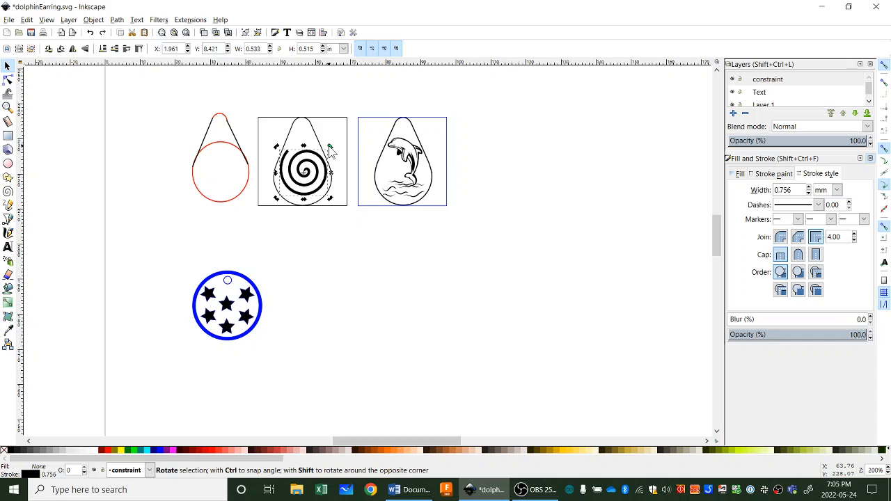
mouse_move(331, 151)
mouse_down()
mouse_move(338, 170)
mouse_move(328, 184)
mouse_move(278, 201)
mouse_move(320, 204)
mouse_move(342, 179)
mouse_move(345, 142)
mouse_up()
click(308, 162)
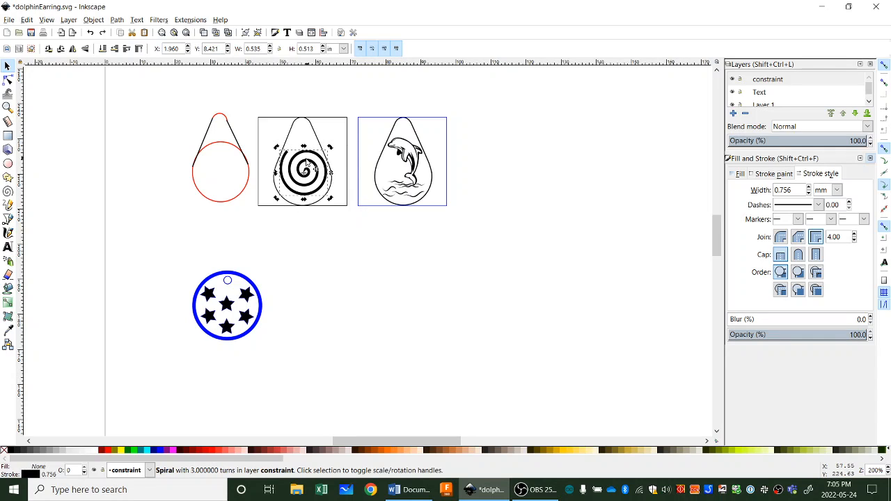
drag(304, 171, 304, 176)
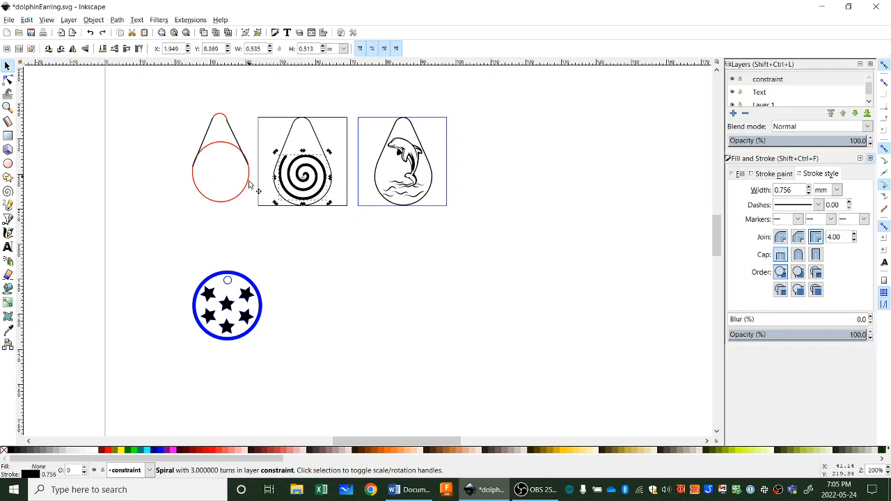
Step: Narrow the spiral to about 0.49 in wide from its left side so it clears the teardrop outline
click(279, 188)
click(278, 180)
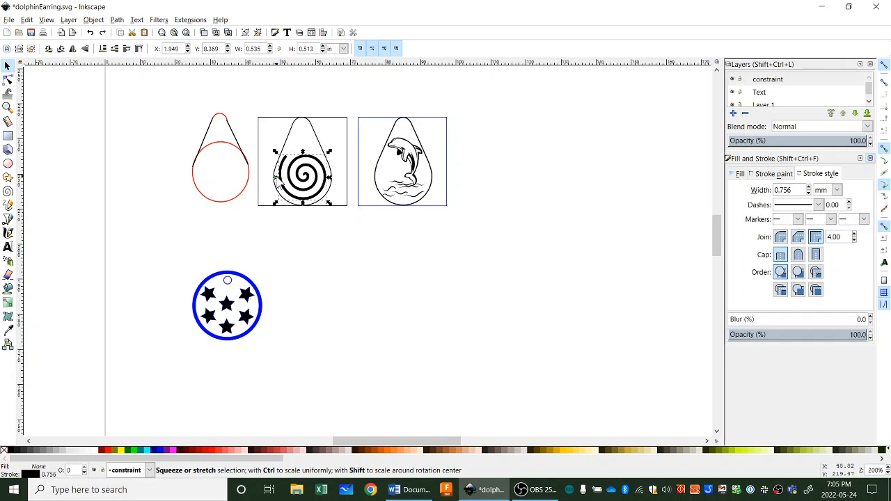
click(277, 180)
click(274, 273)
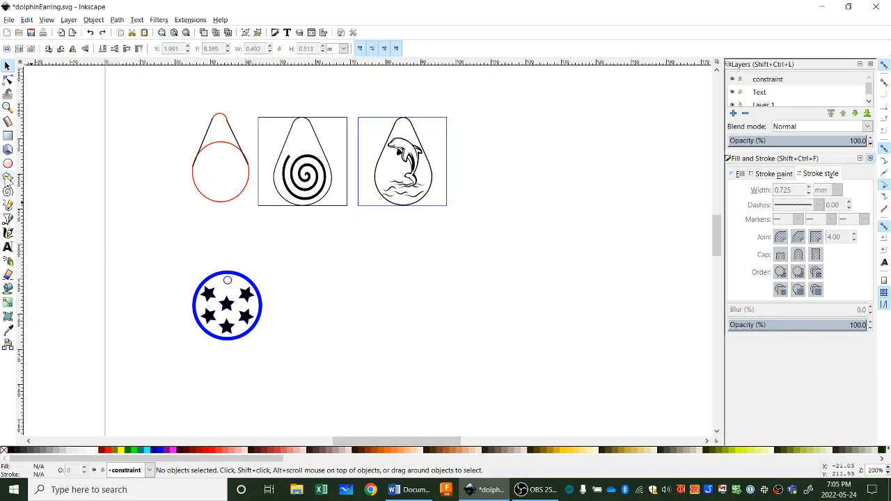
Step: Draw a small five-sided polygon beside the blue circle and a separate five-pointed star to its right
click(8, 177)
click(102, 52)
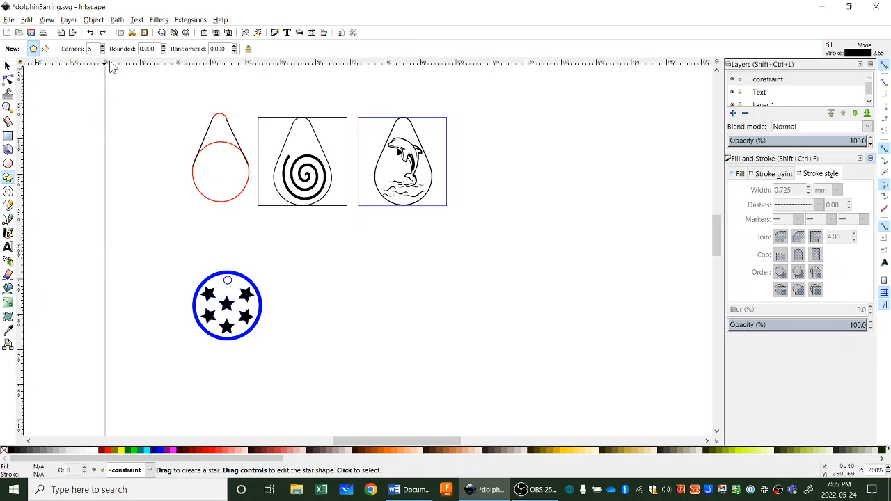
drag(271, 291, 279, 298)
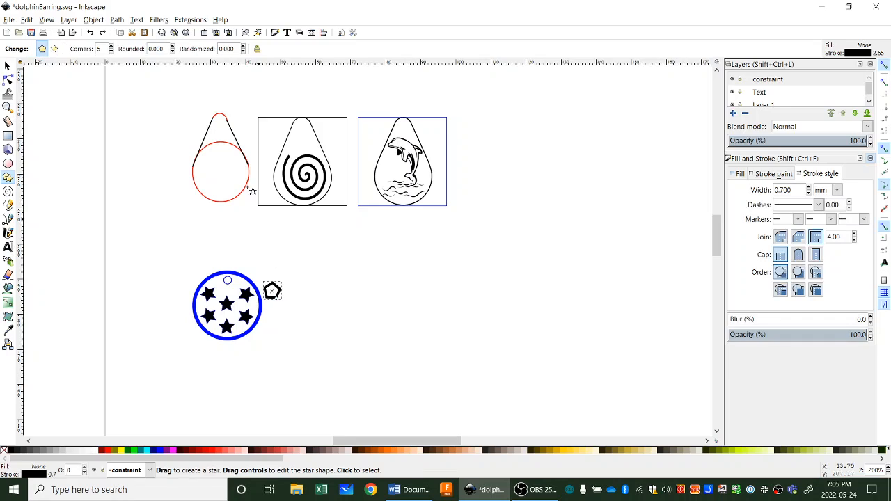
click(54, 48)
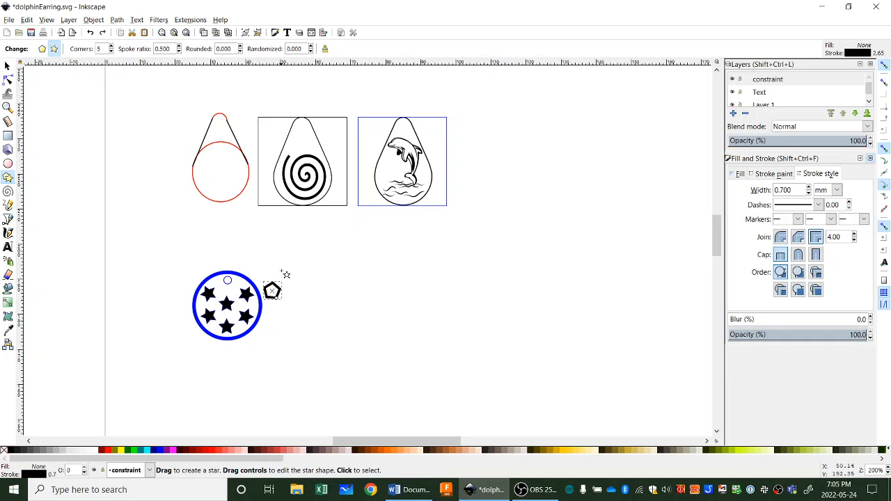
drag(335, 283, 352, 300)
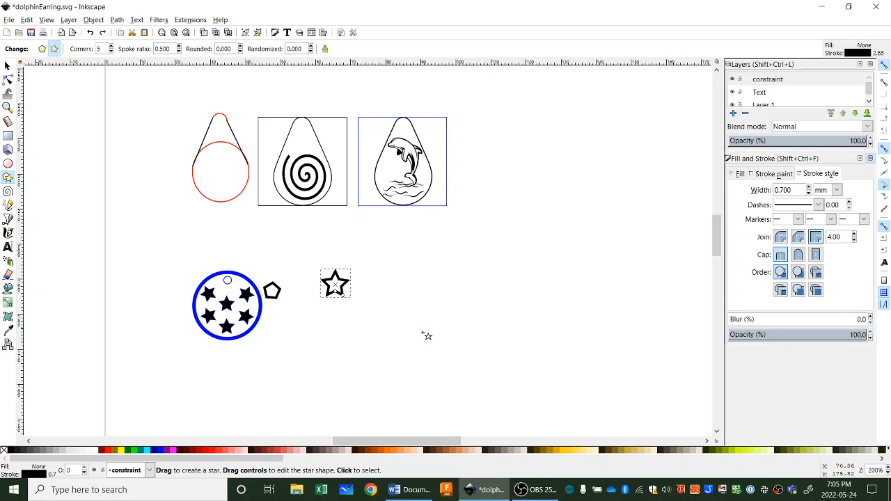
Step: Try a flat black fill on the new star and restore it to no fill
click(743, 174)
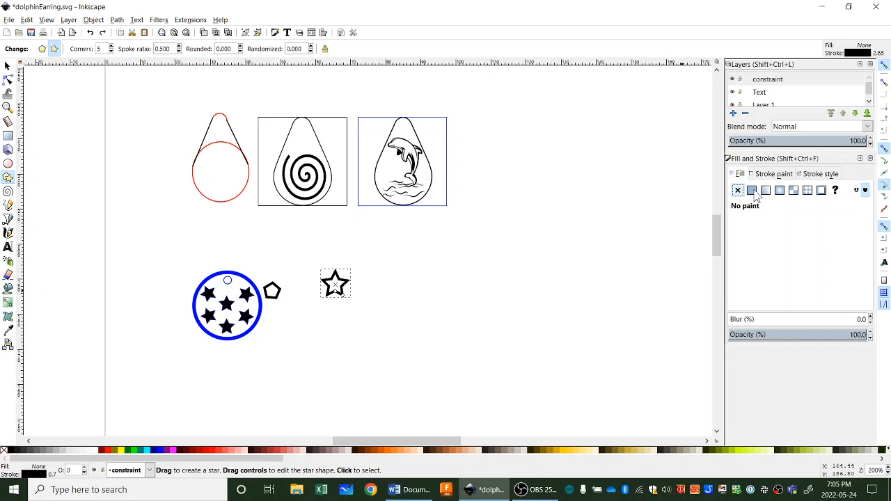
click(752, 191)
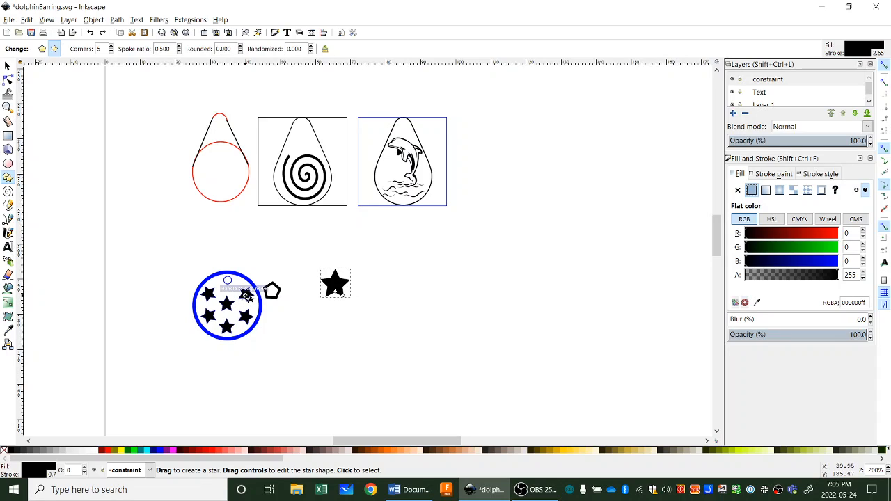
click(741, 174)
click(738, 190)
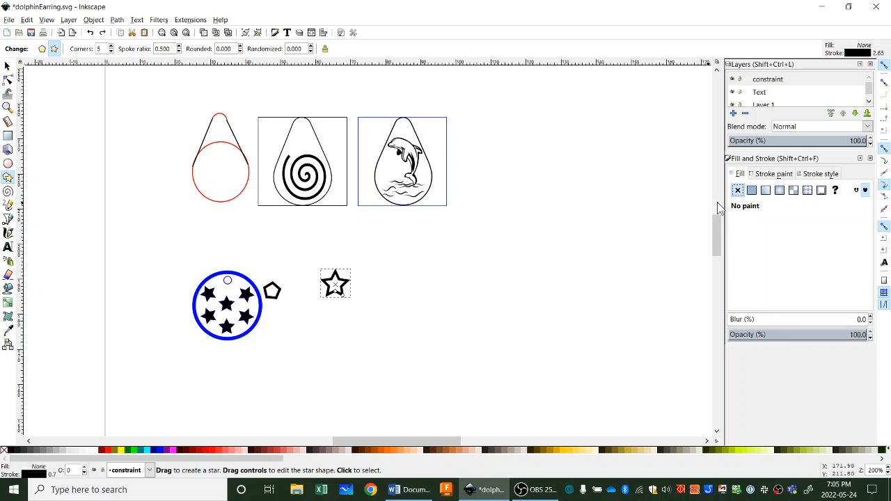
click(399, 295)
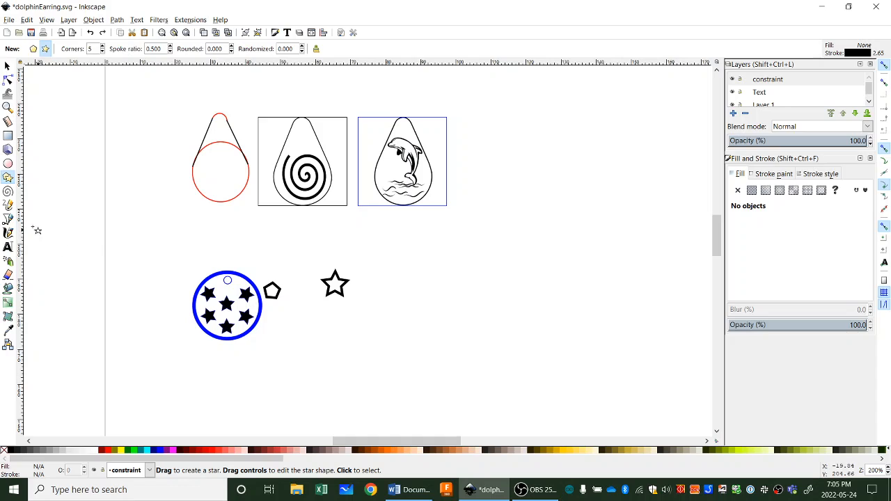
Step: Draw several freehand lines in the empty area below the three teardrops, including one long wavy line
click(7, 204)
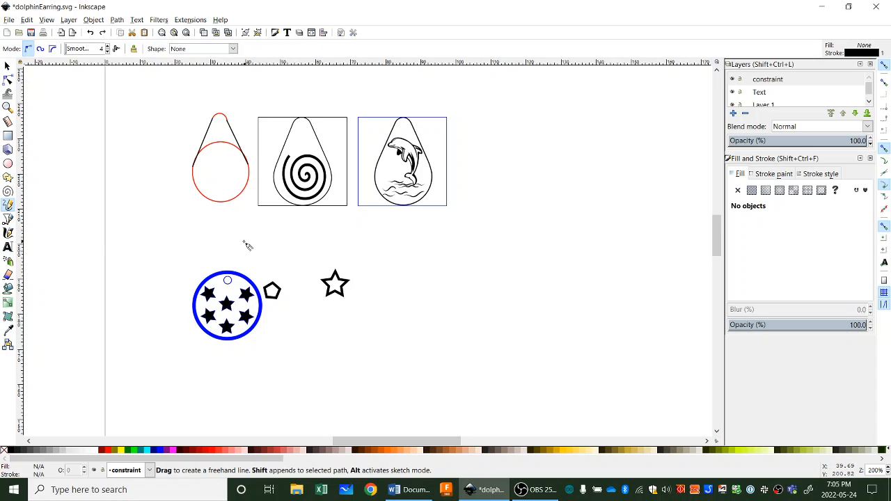
drag(245, 241, 272, 258)
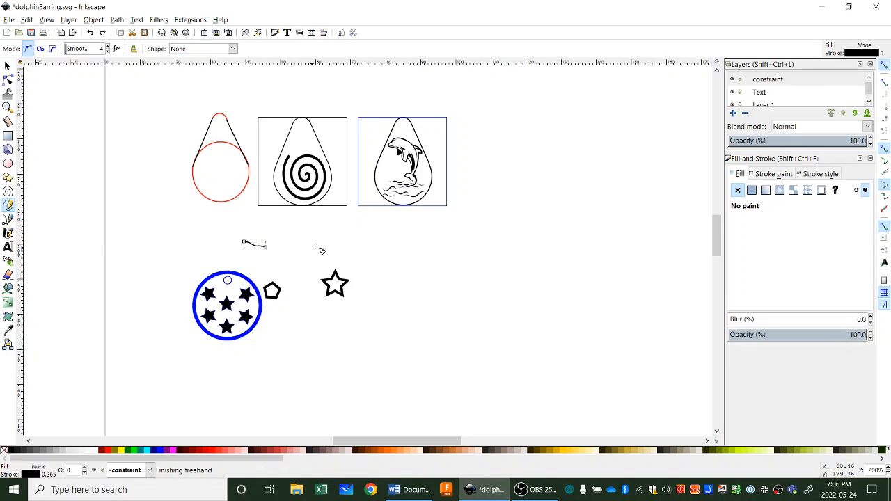
mouse_move(320, 243)
mouse_down()
mouse_move(373, 246)
mouse_move(381, 264)
mouse_move(397, 263)
mouse_up()
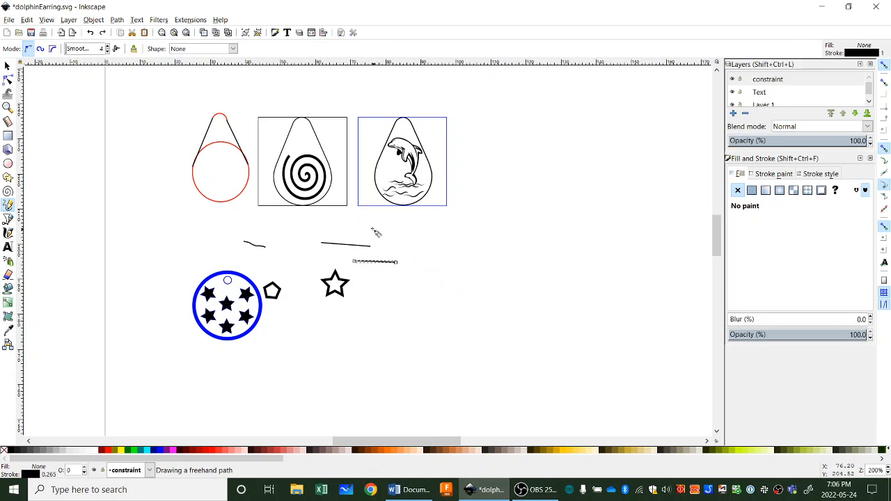
mouse_move(356, 225)
mouse_down()
mouse_move(445, 252)
mouse_move(484, 251)
mouse_up()
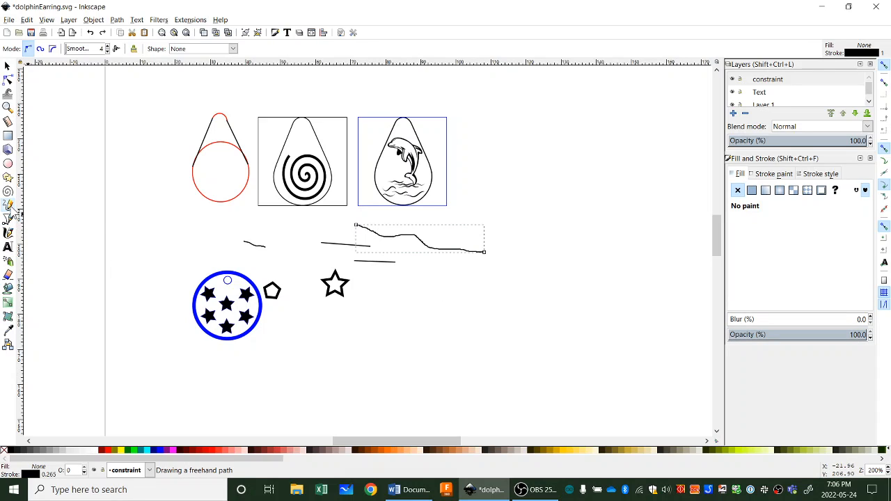
Step: Add the text "T" to the left of the teardrop drawings
click(7, 247)
click(135, 228)
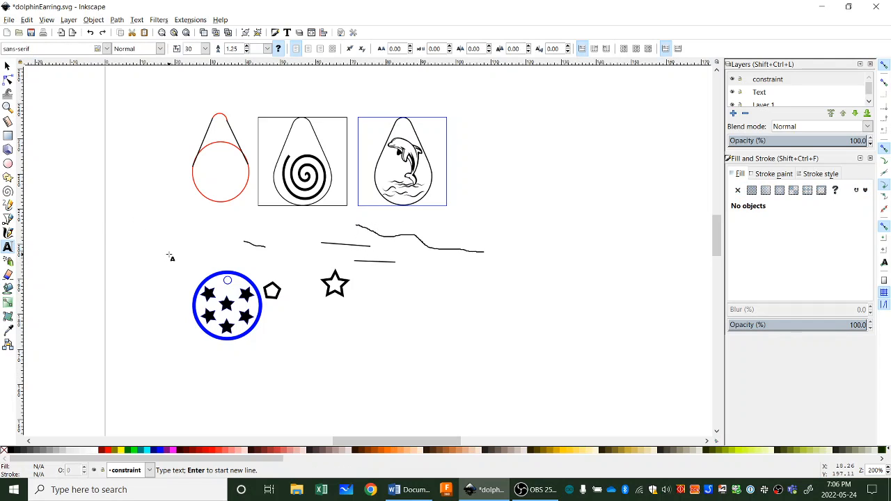
text(T)
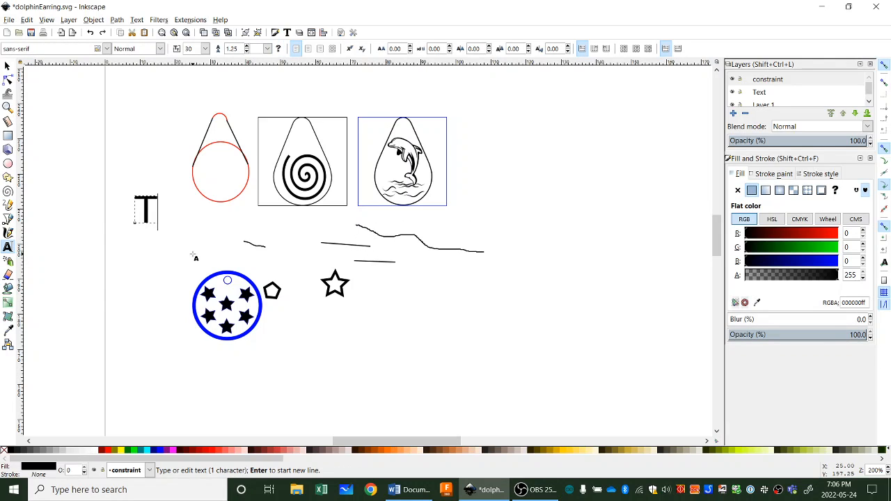
Step: Change the font of the letter T beside the teardrops to Birch Std, applying it through the text and font settings
click(287, 33)
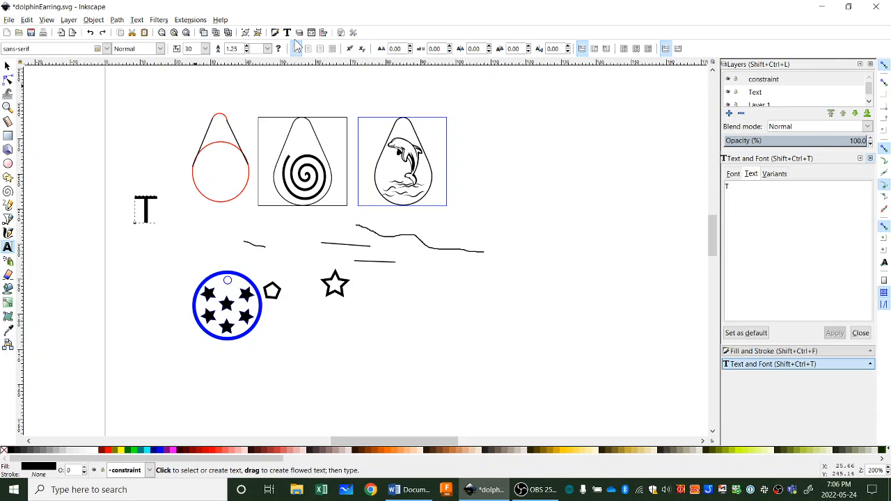
click(137, 19)
click(158, 32)
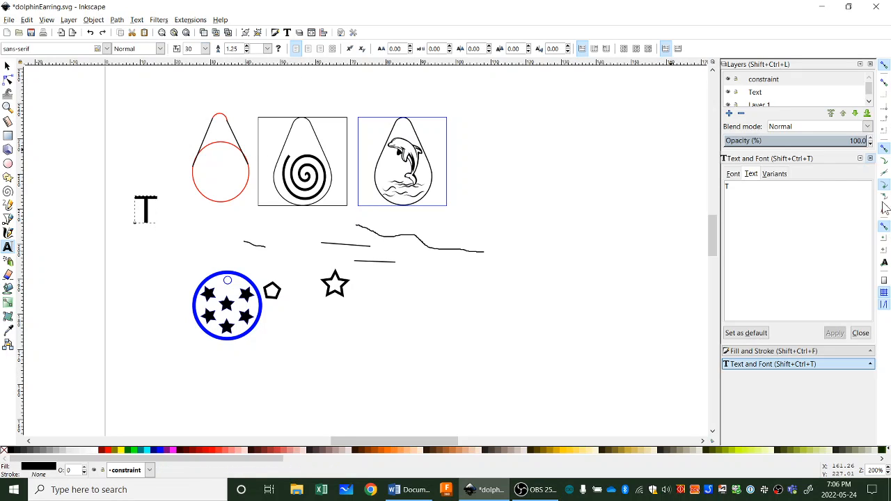
click(734, 175)
scroll(758, 238, down, 3)
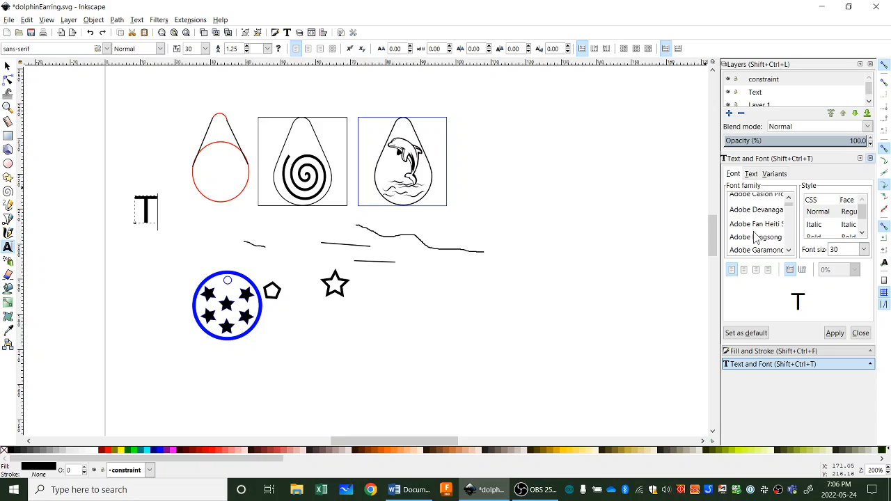
scroll(756, 237, down, 3)
click(755, 232)
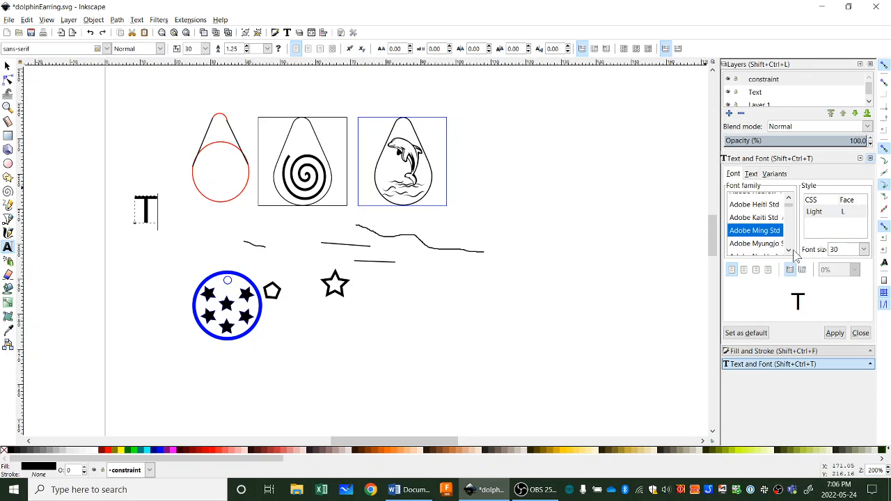
scroll(766, 247, down, 5)
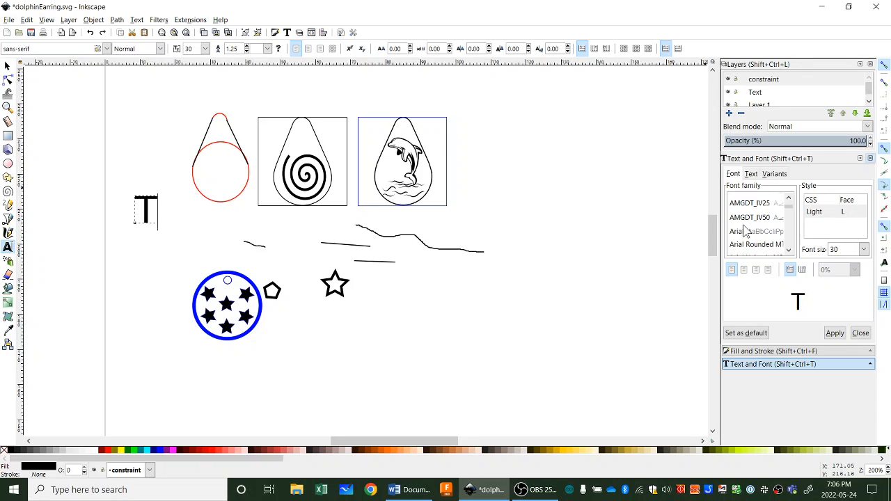
scroll(745, 232, down, 3)
click(752, 227)
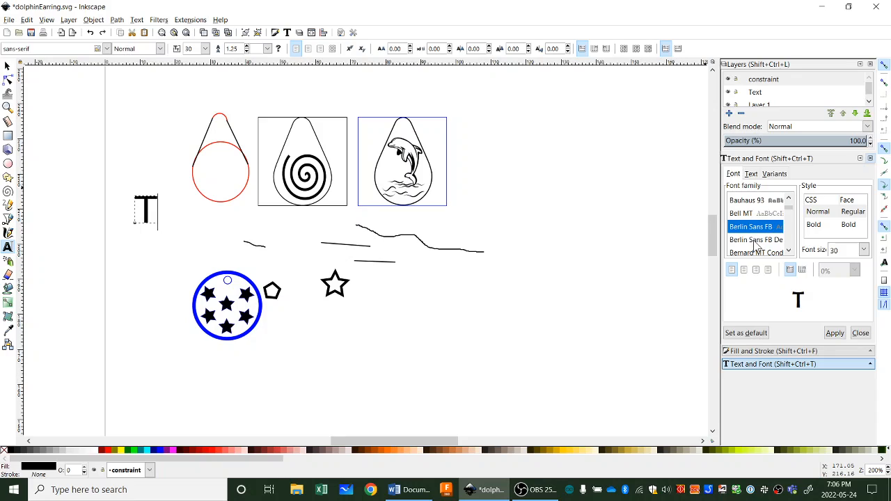
scroll(753, 244, down, 2)
click(752, 242)
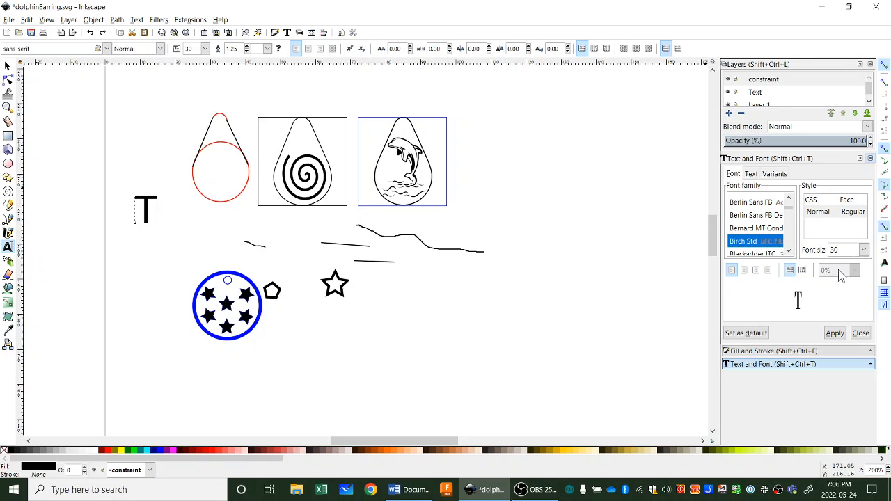
click(835, 333)
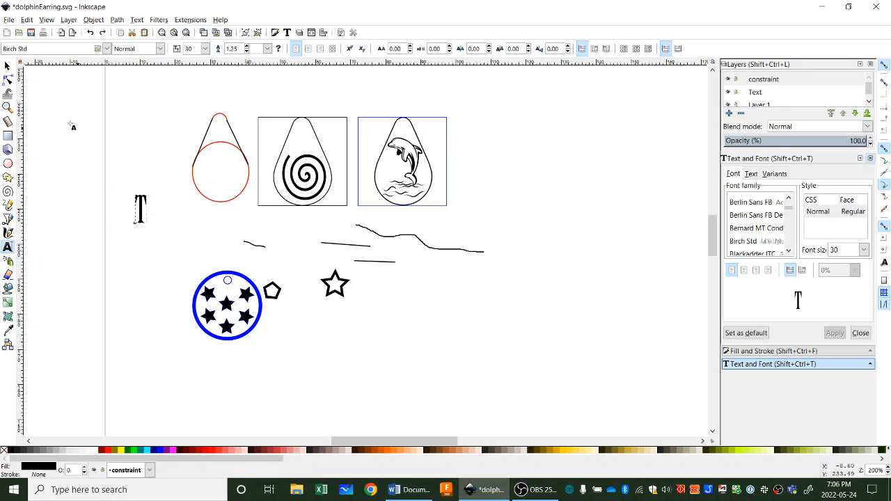
Step: Enlarge the letter T to about 0.38 by 0.41 in and centre it in the red circle of the first teardrop
click(7, 65)
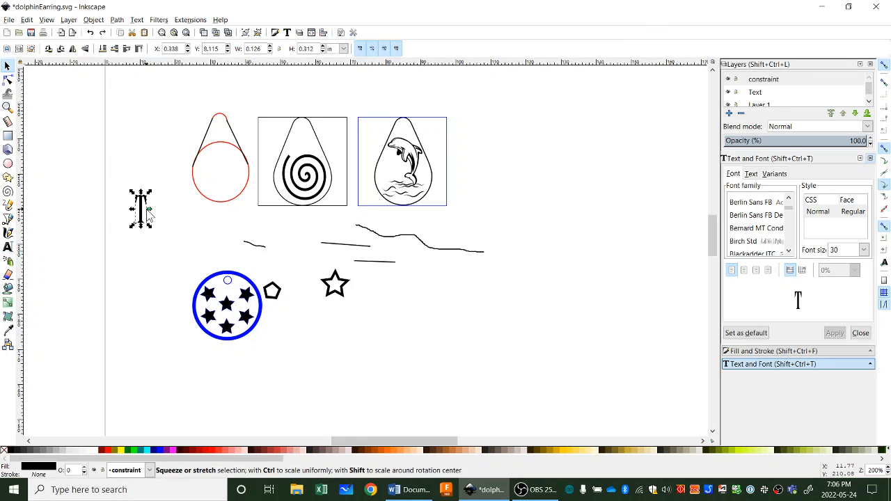
drag(149, 214, 226, 183)
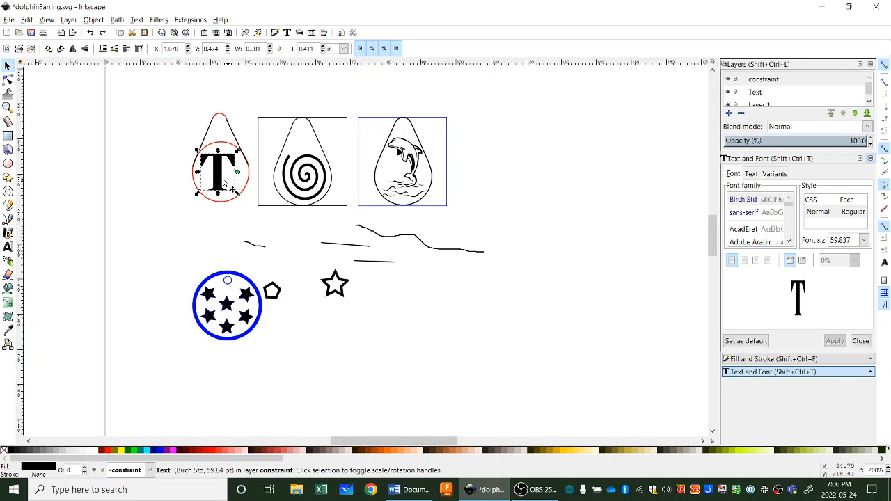
click(363, 325)
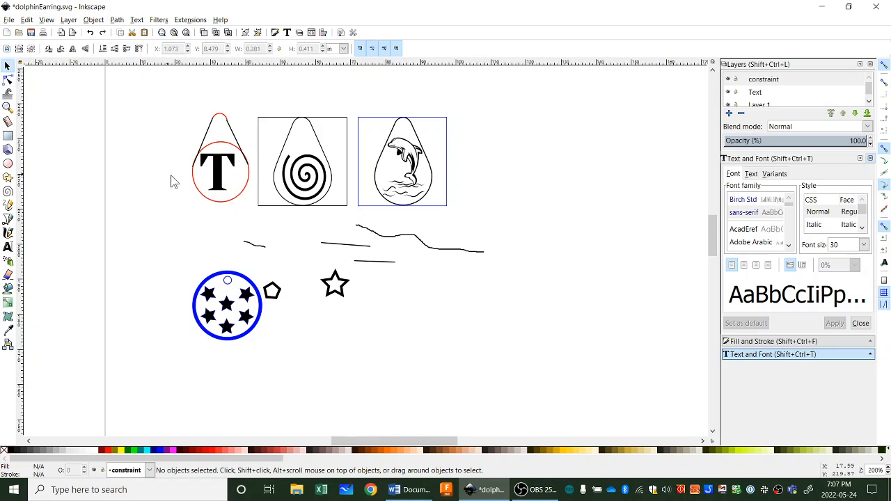
click(225, 182)
drag(225, 182, 228, 183)
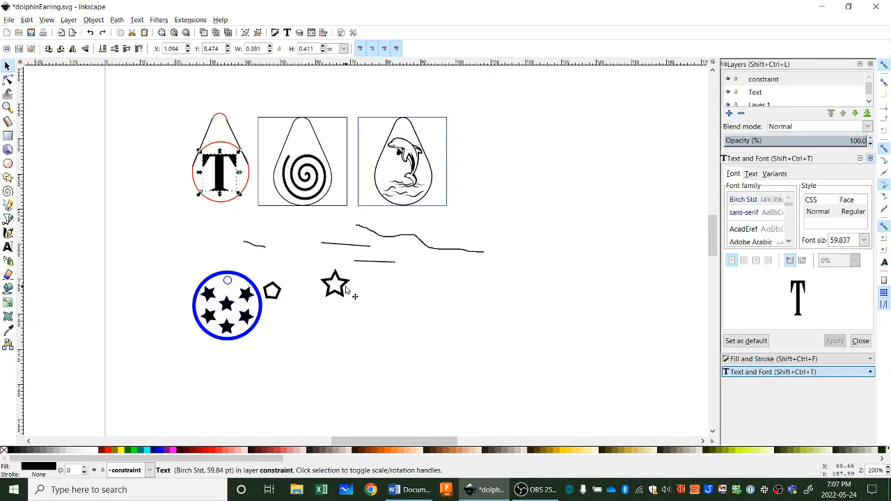